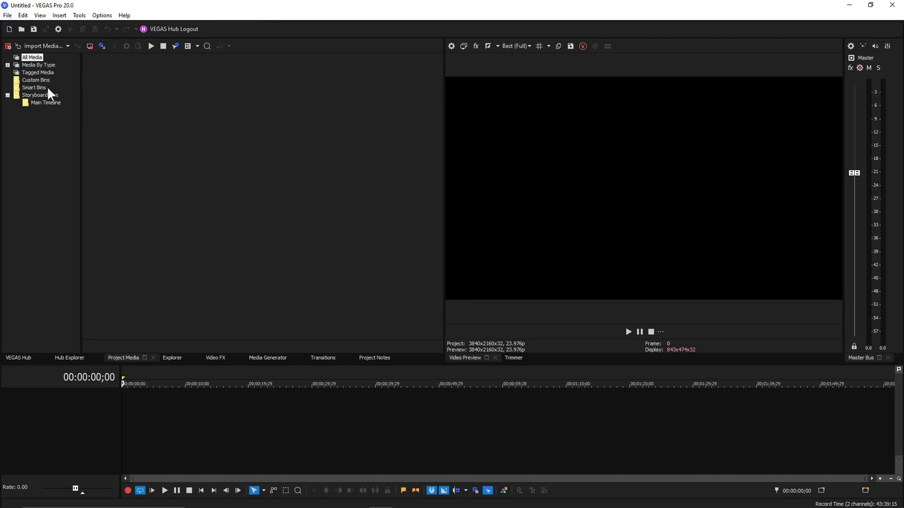
Search VEGAS Content stock library for 'person talking to the camera'
click(18, 357)
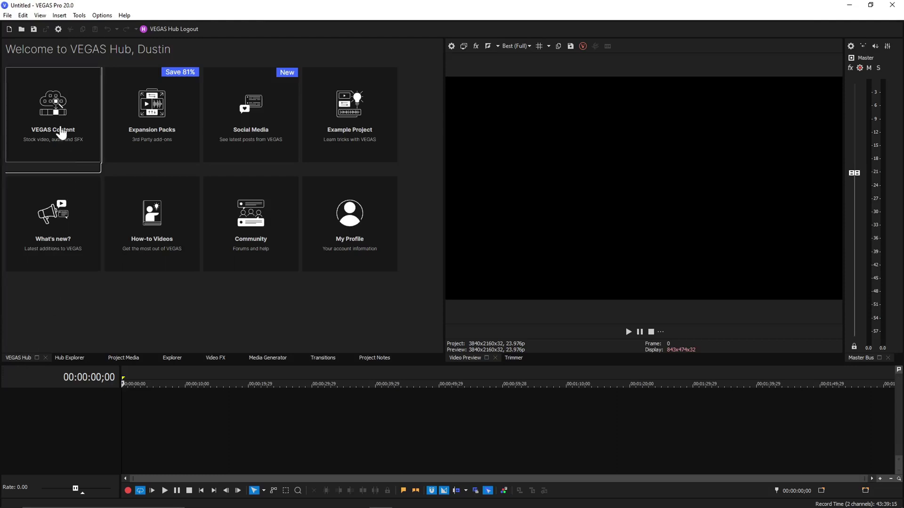
click(42, 110)
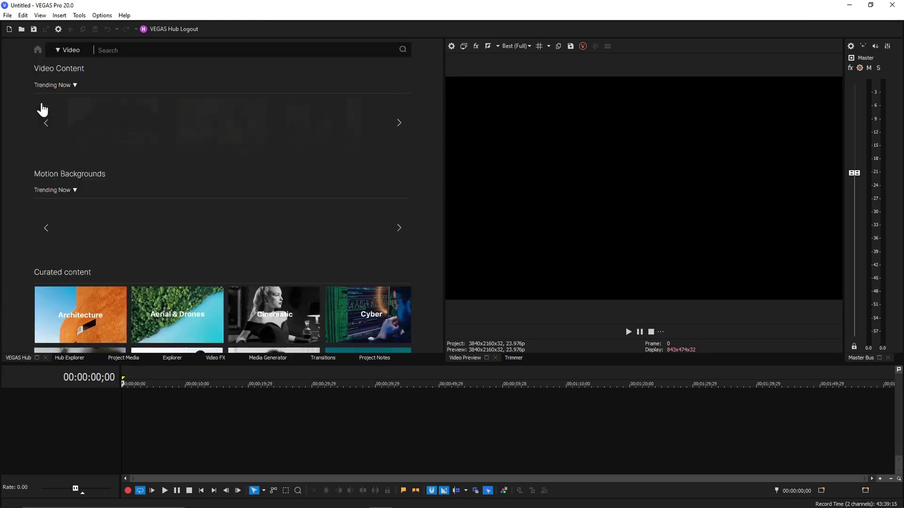
click(151, 49)
text(person)
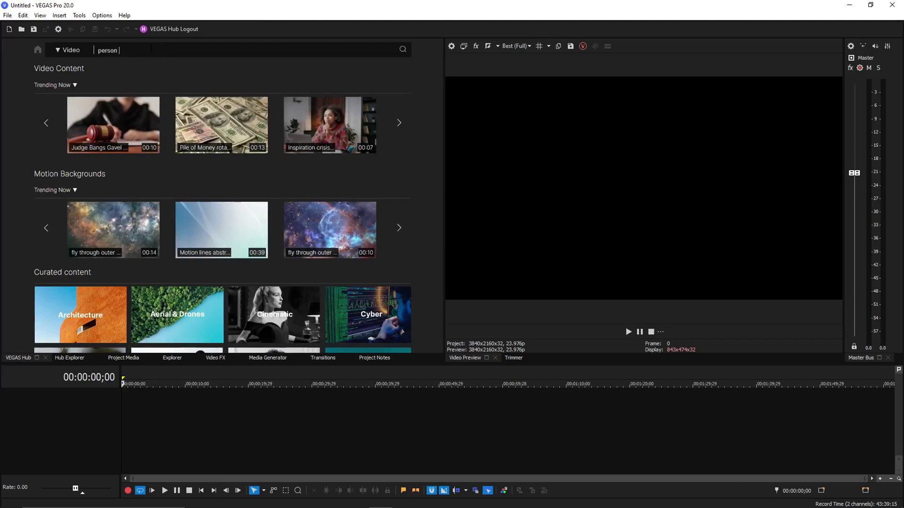
text( talking to the camera)
key(Return)
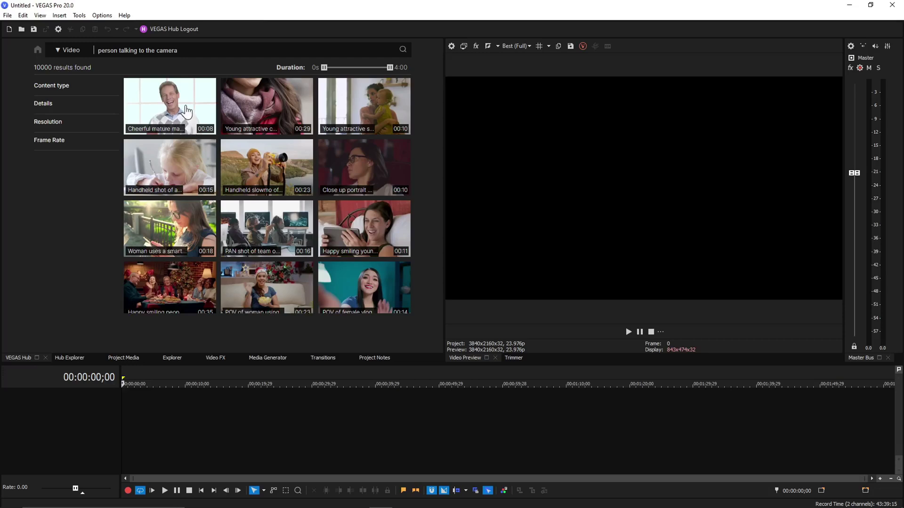
Download the cheerful man clip as MOV 2160p and add it to the timeline with matched project settings
click(186, 106)
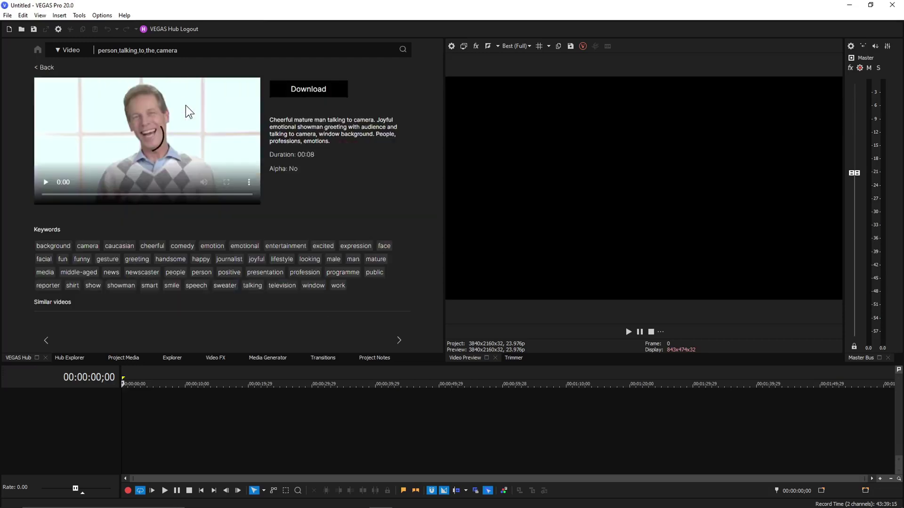
click(310, 93)
click(305, 106)
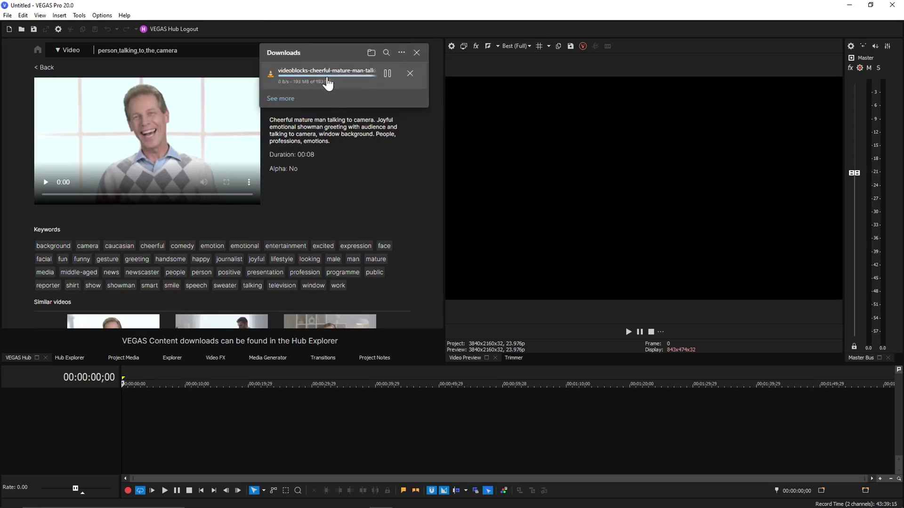
drag(332, 79, 83, 430)
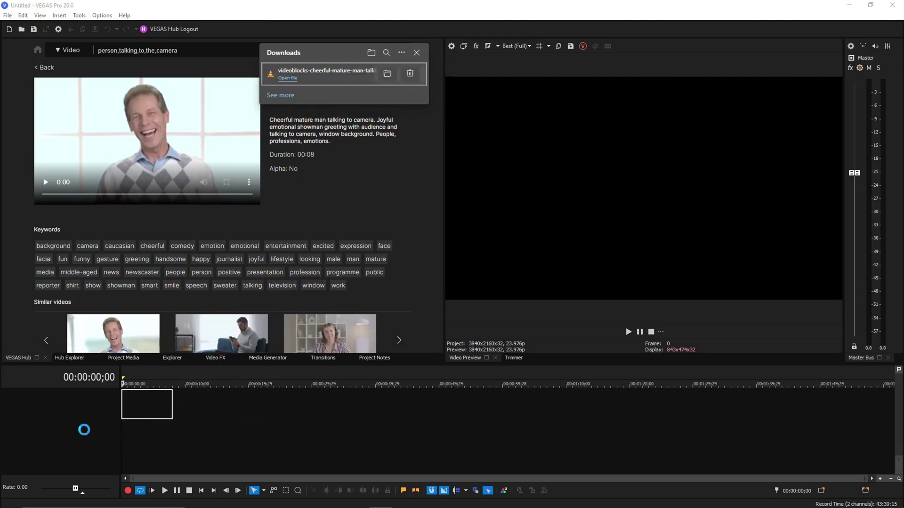
key(Return)
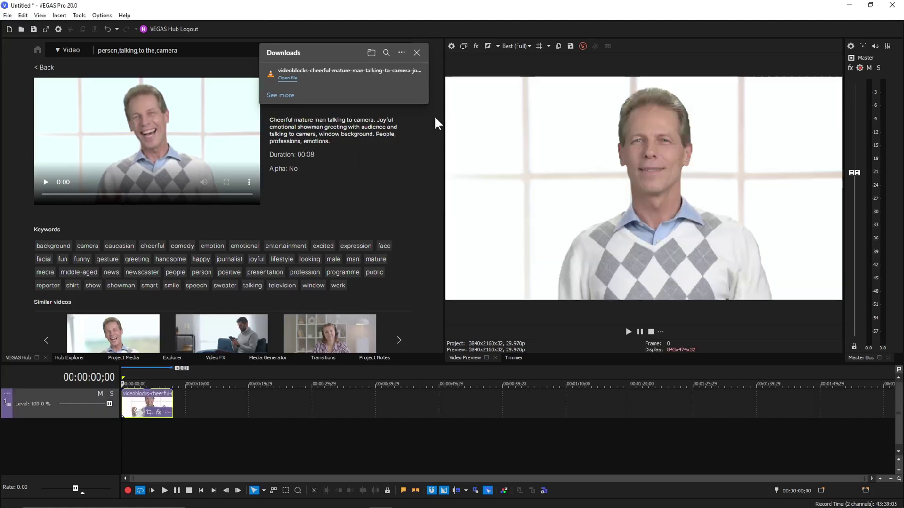
Close Downloads, open Motion Tracking for the man's timeline clip, and show Project Media
click(416, 52)
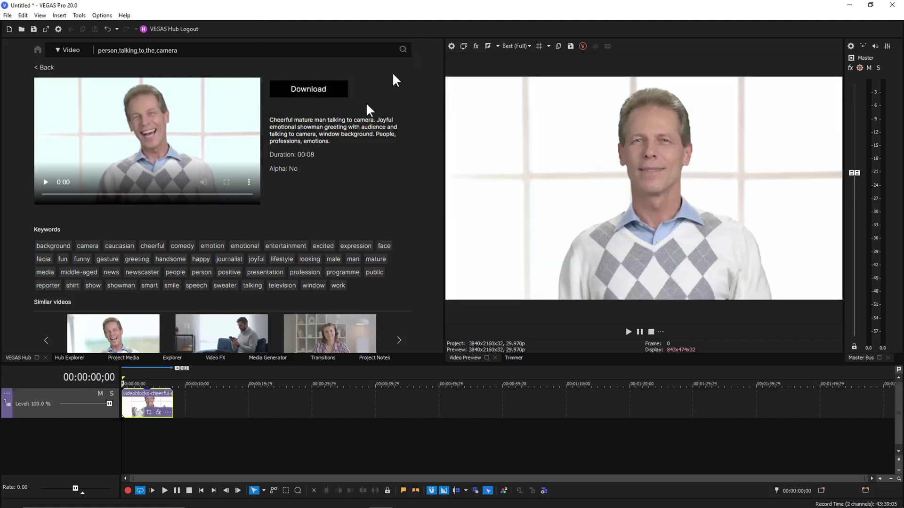
right_click(134, 403)
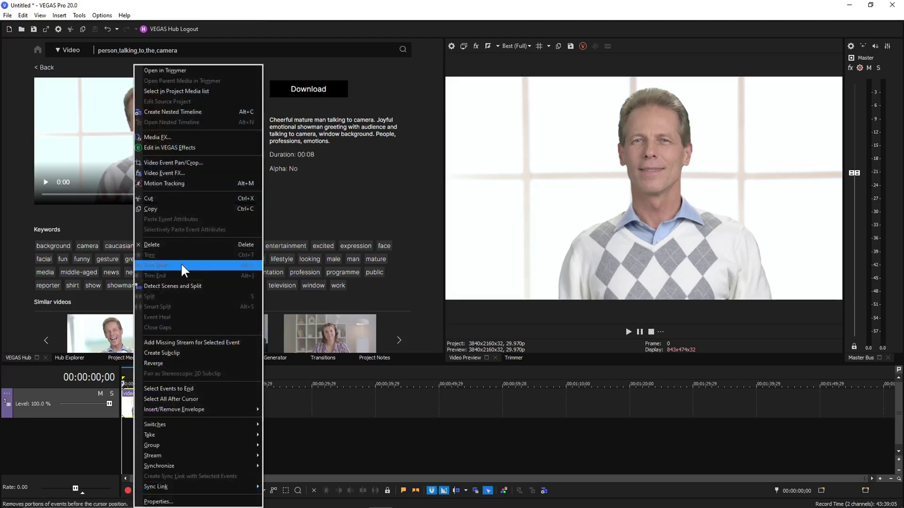
click(198, 182)
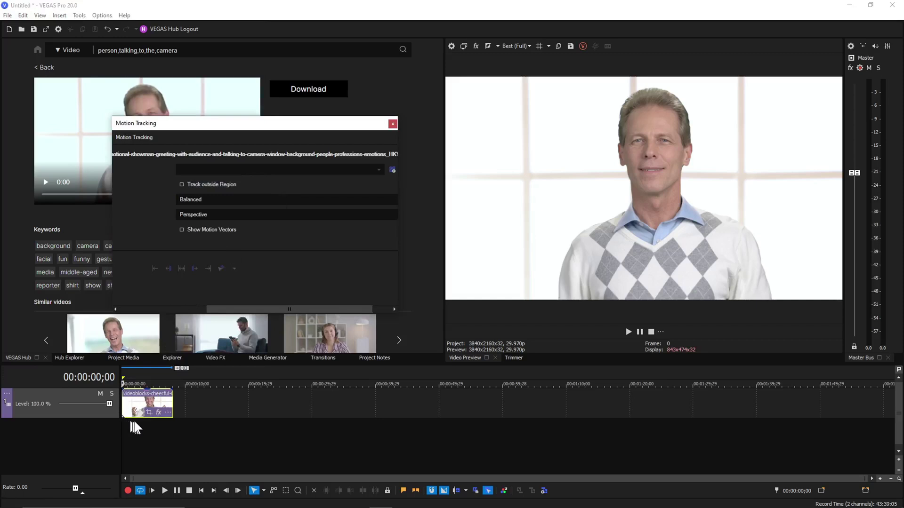
click(135, 408)
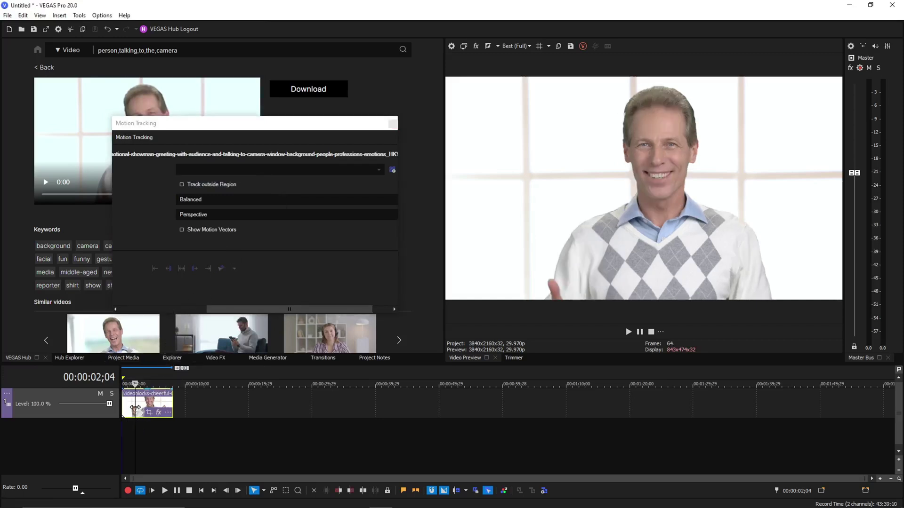
click(155, 403)
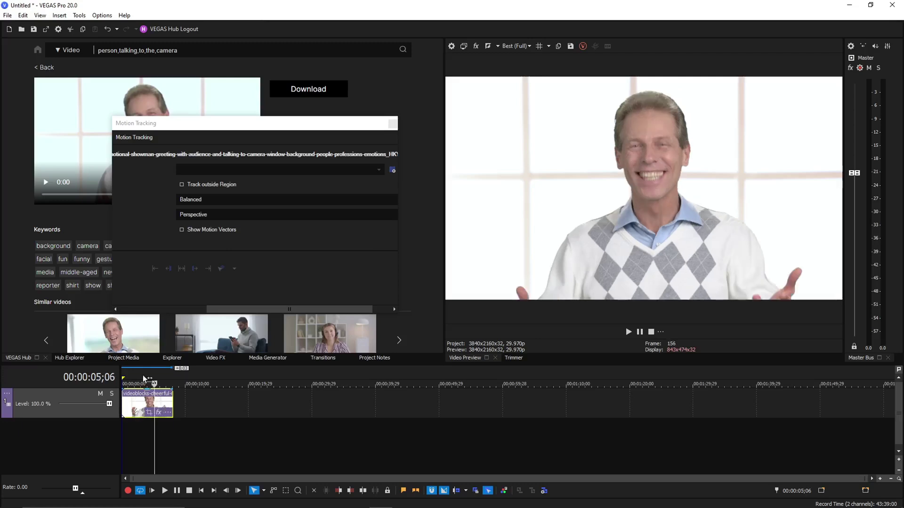
click(120, 358)
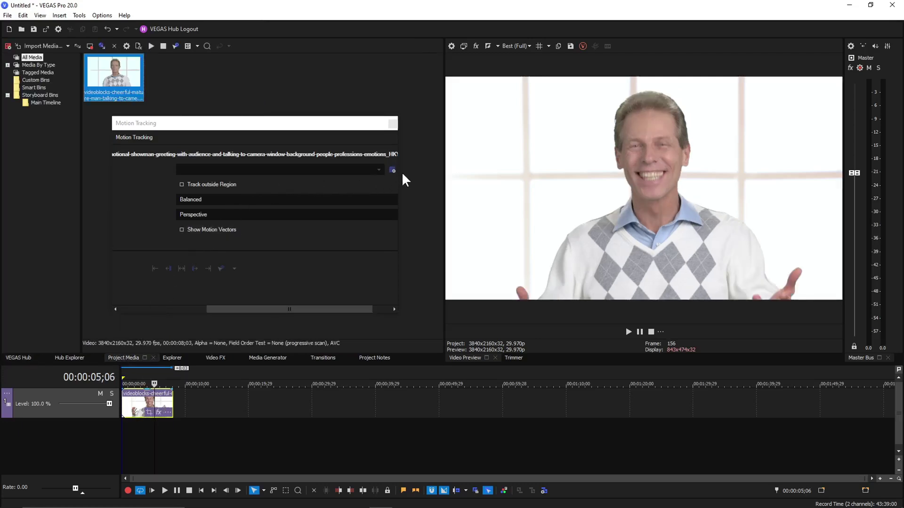
Drag the Motion Tracking window's edges until all its settings are visible
drag(399, 172, 441, 179)
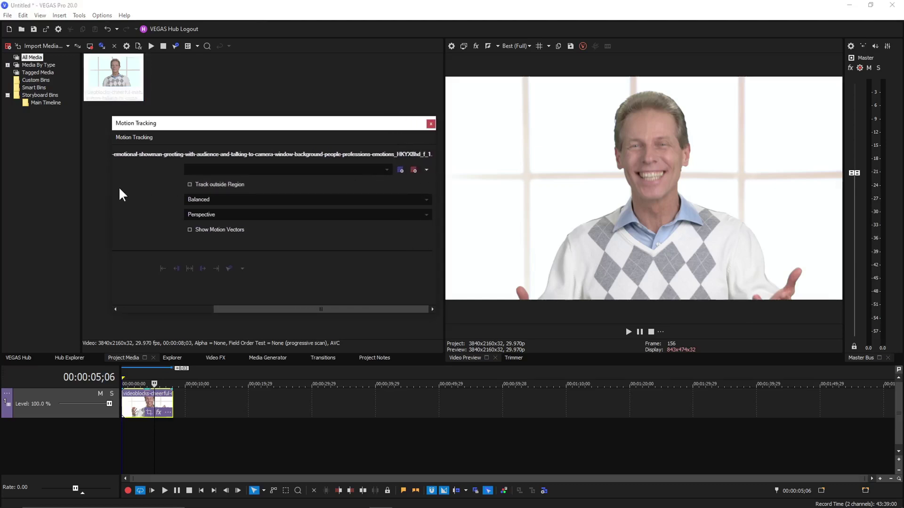
drag(112, 188, 188, 187)
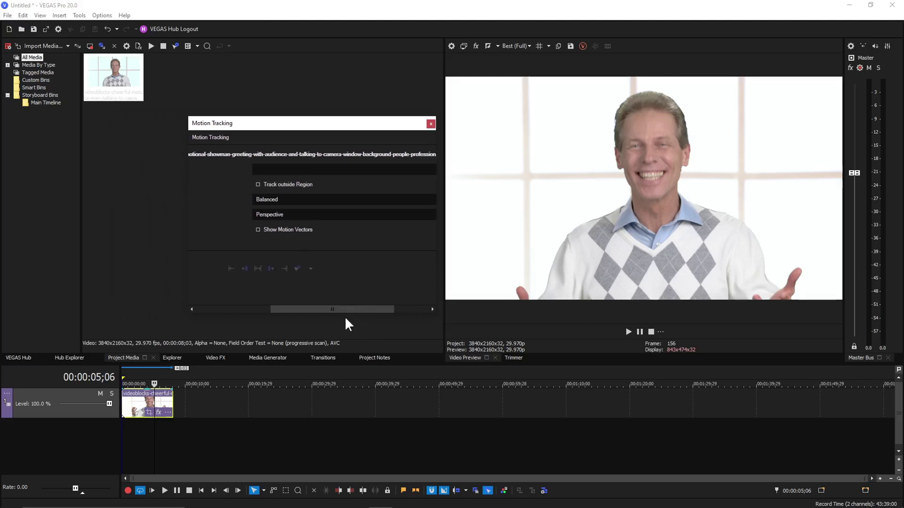
drag(346, 310, 429, 315)
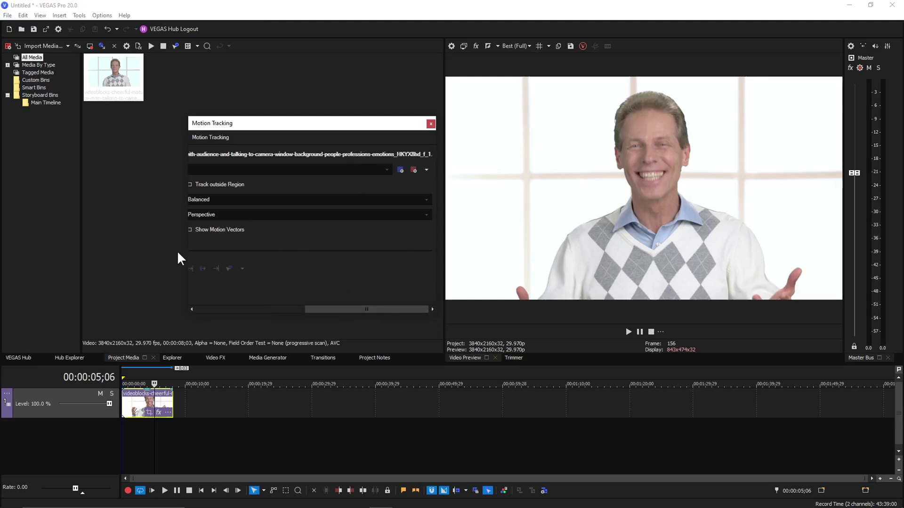
drag(188, 253, 153, 255)
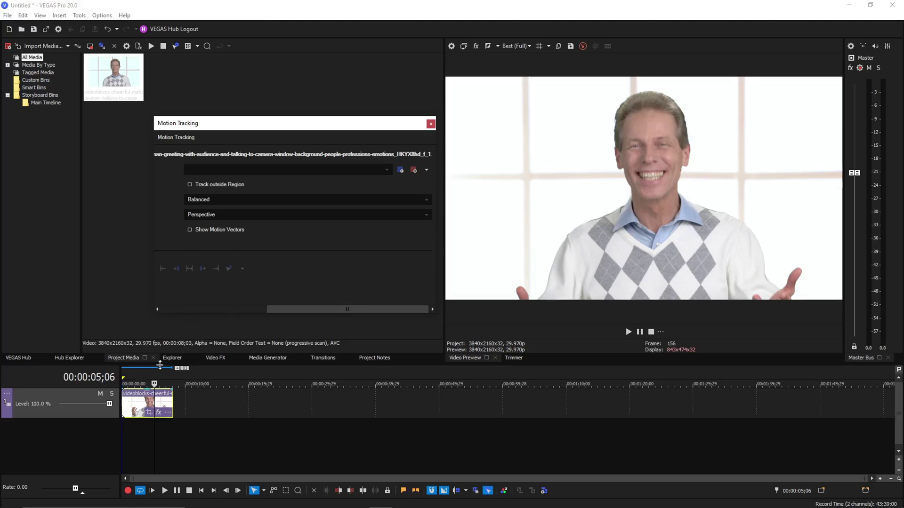
click(147, 377)
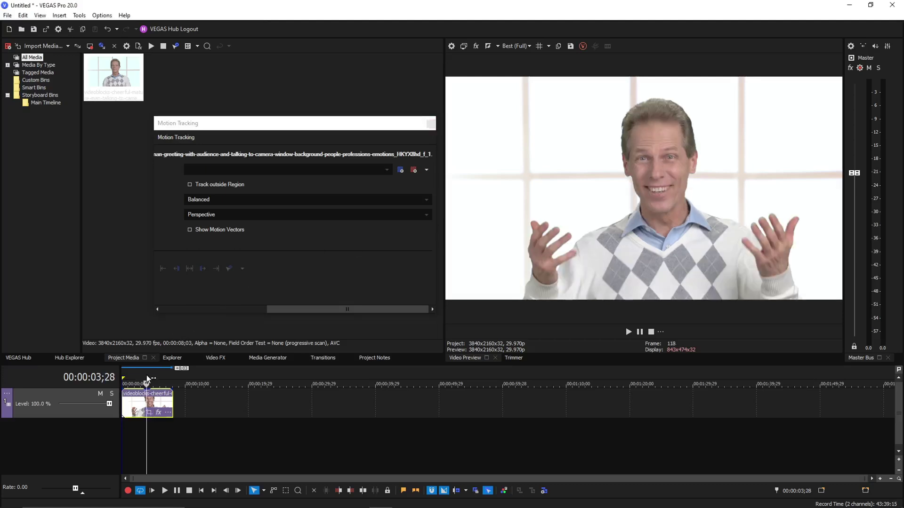
key(space)
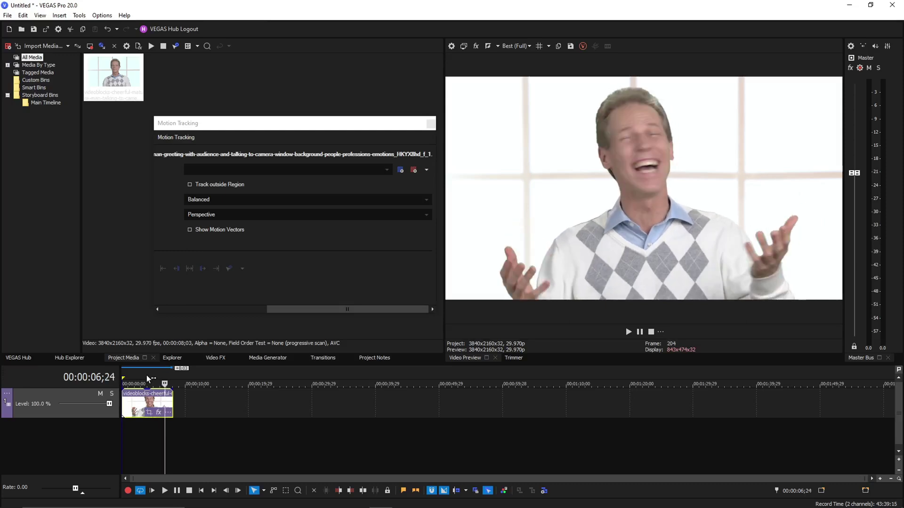
click(257, 219)
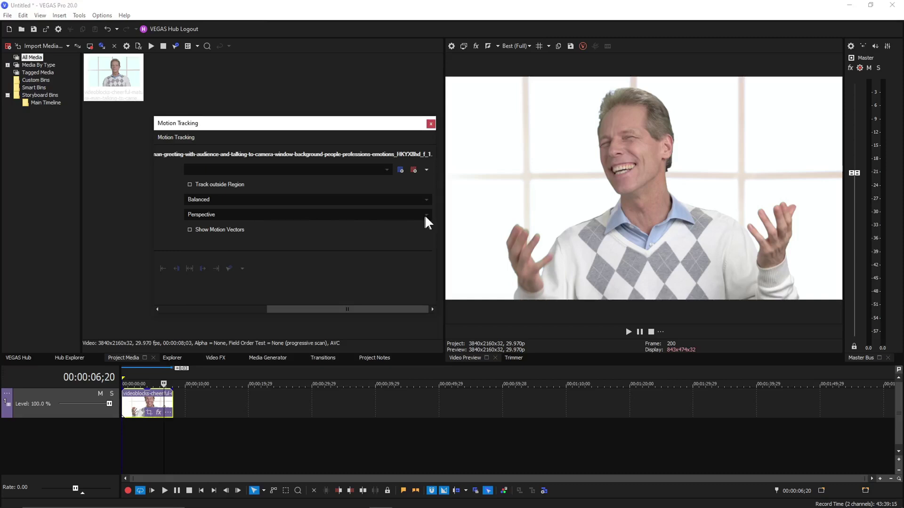
click(401, 169)
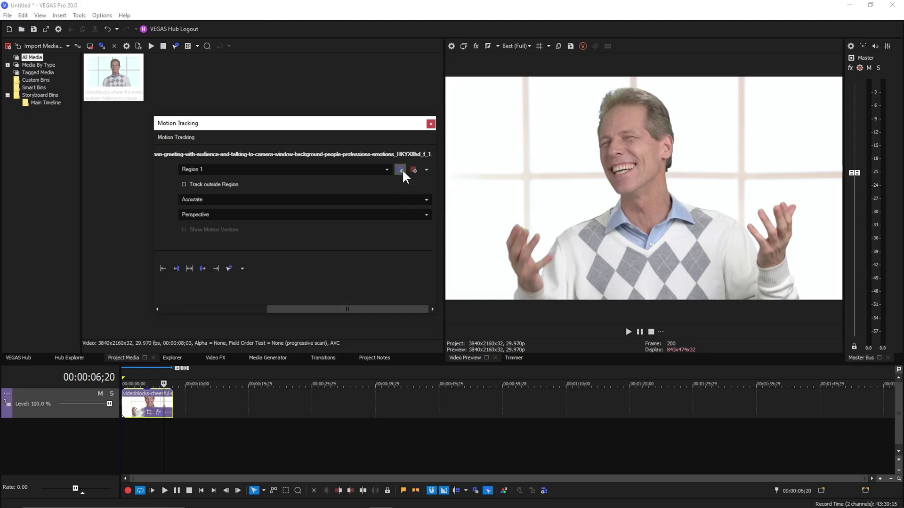
Set tracking to Rotation & Location, stretch the region up to the head, and go to start
click(428, 217)
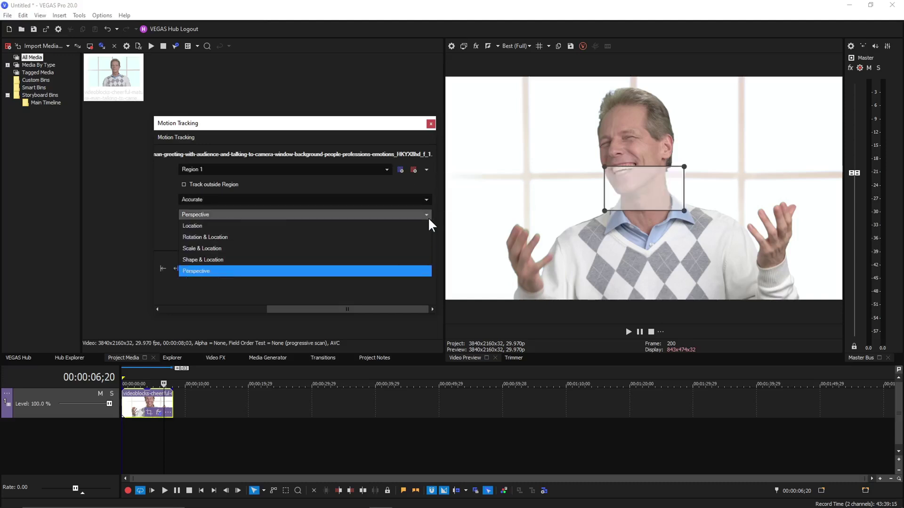
click(391, 237)
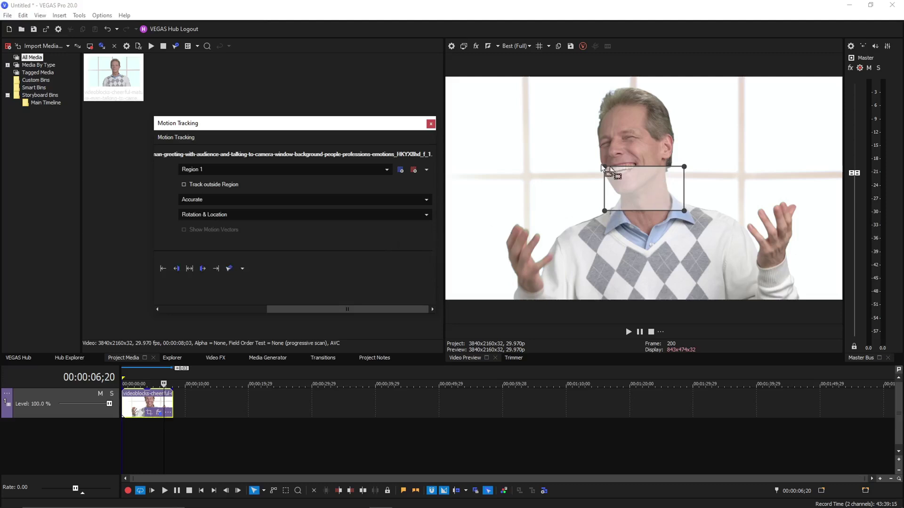
drag(604, 166, 605, 126)
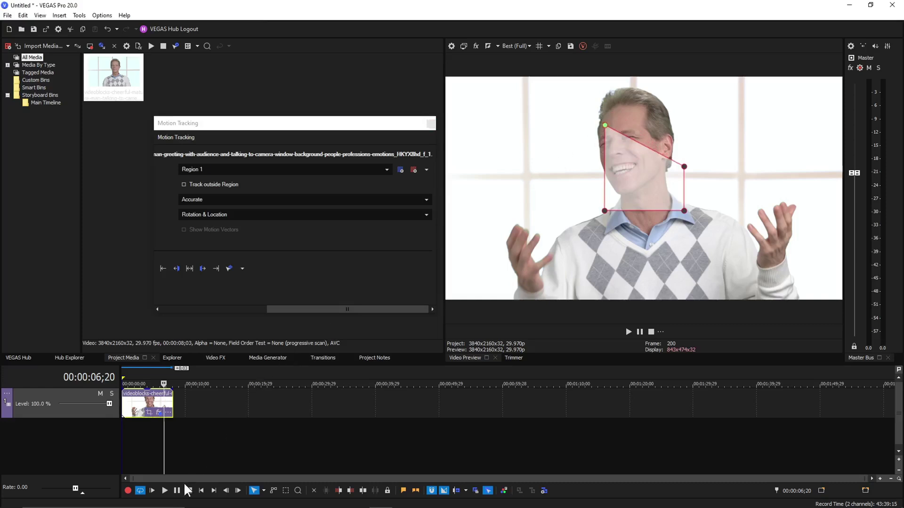
click(201, 490)
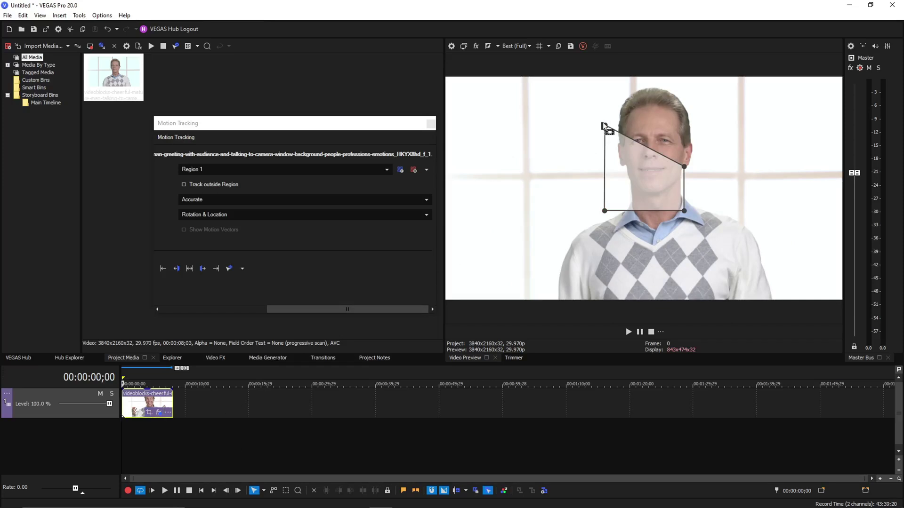
Drag the region's four corners into a small box on the man's forehead
drag(640, 102, 639, 100)
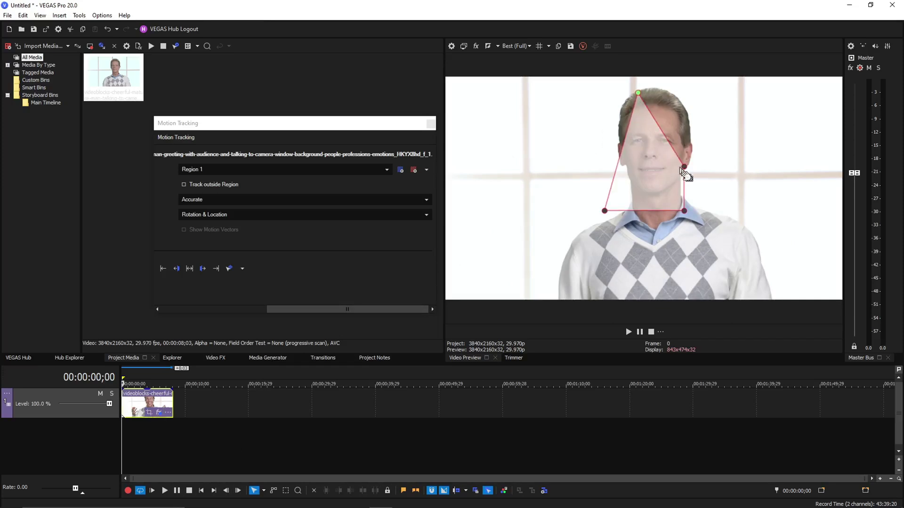
drag(684, 168, 664, 95)
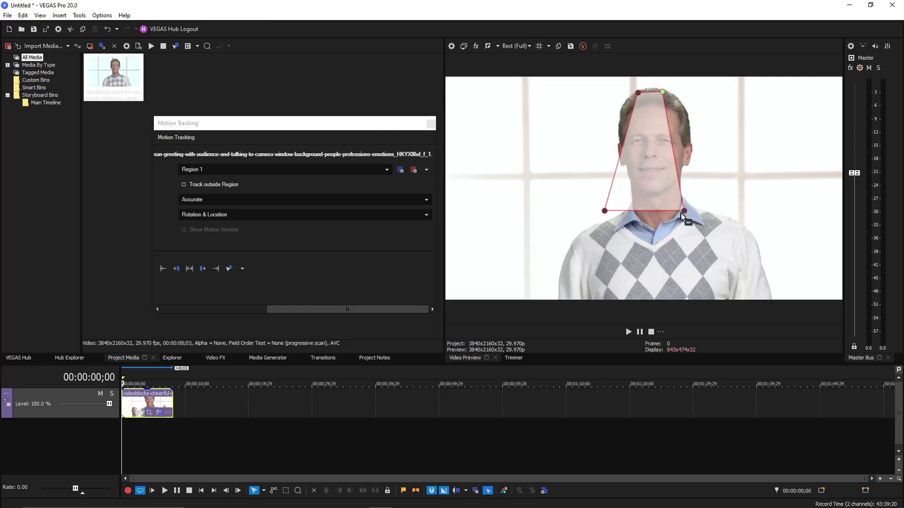
drag(685, 211, 661, 113)
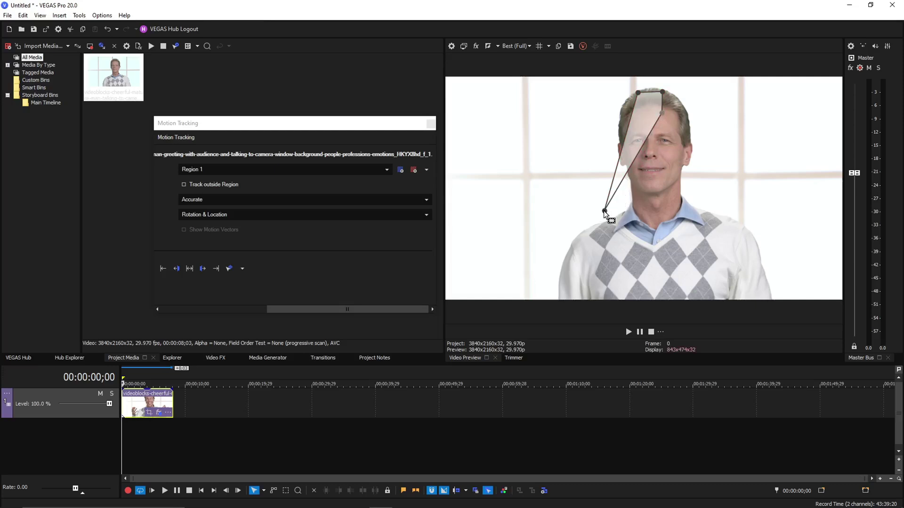
drag(604, 211, 638, 115)
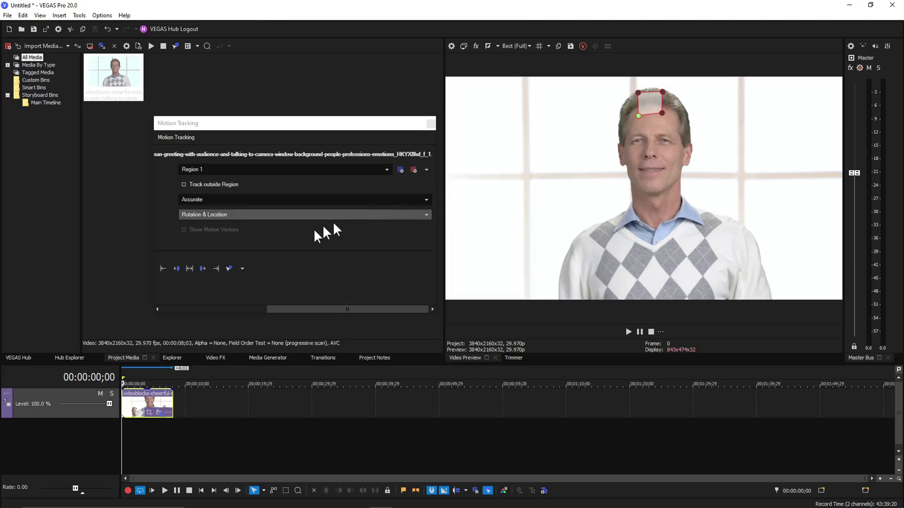
Track Region 1 forward repeatedly until it reaches the end of the clip
click(217, 268)
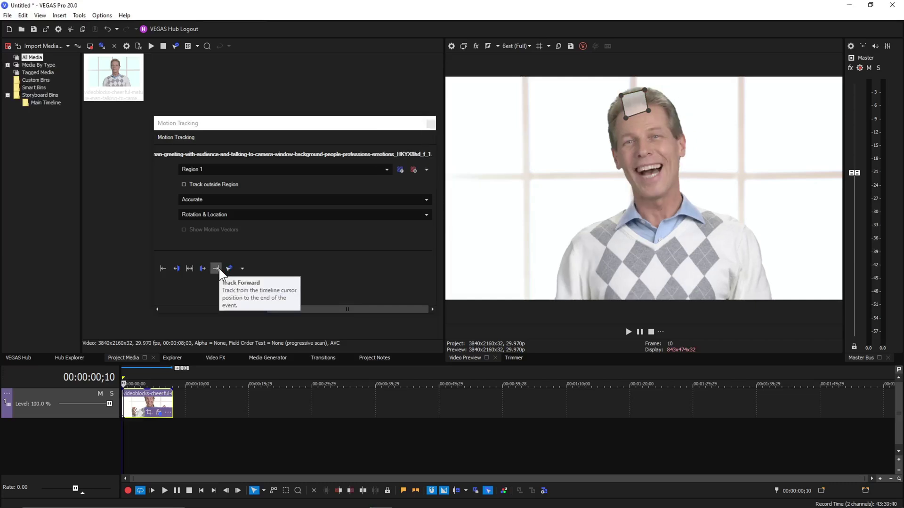
click(219, 267)
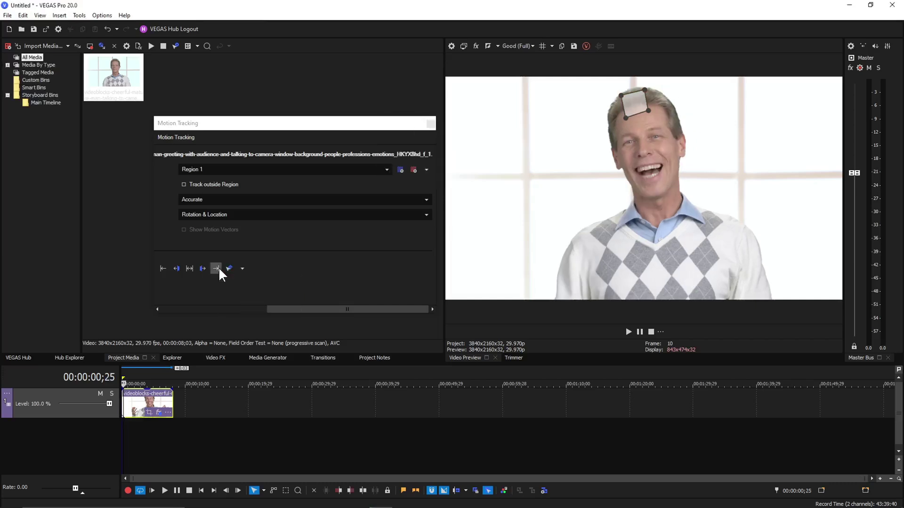
click(219, 268)
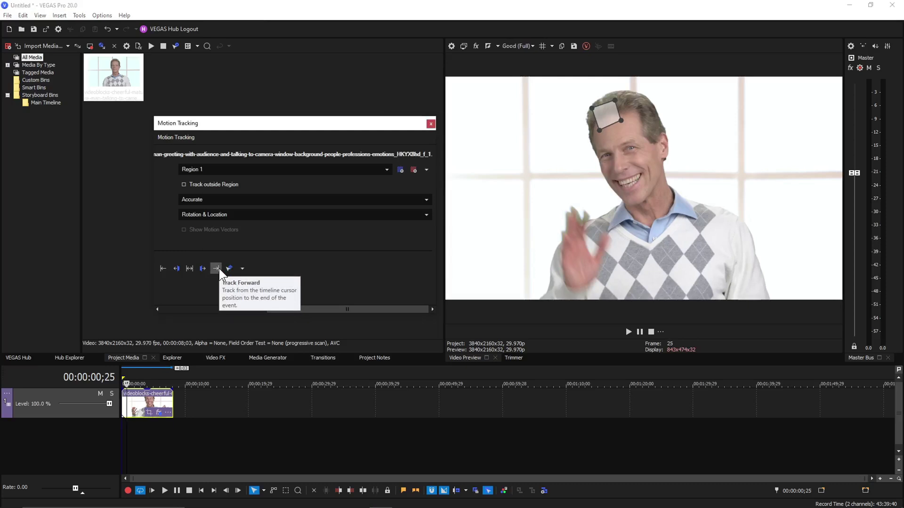
click(219, 268)
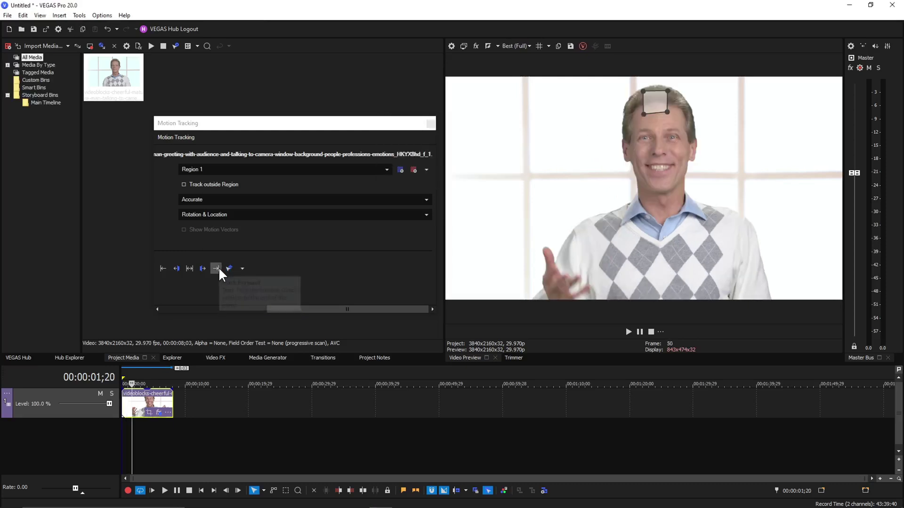
click(219, 269)
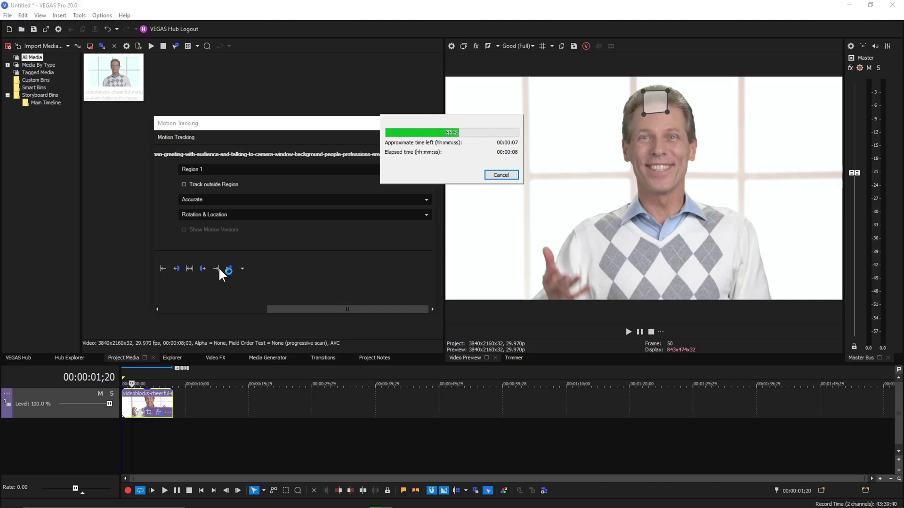
key(Escape)
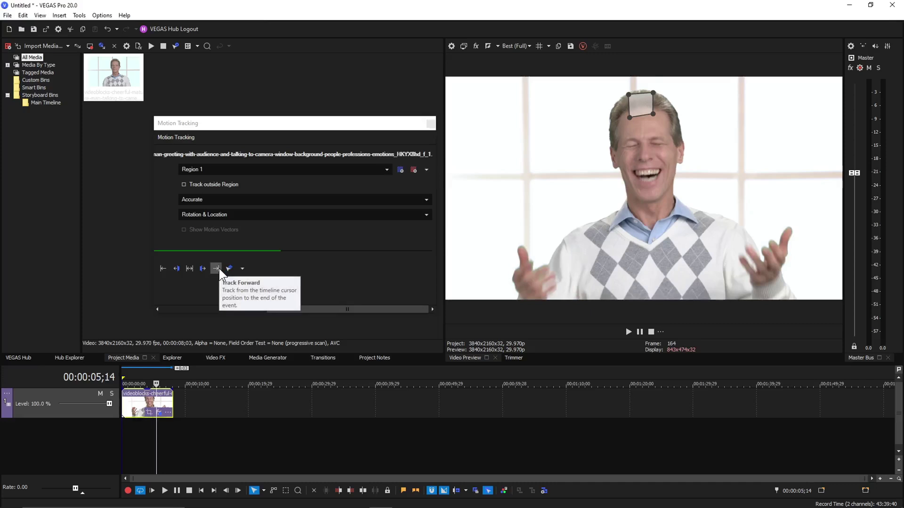
click(219, 268)
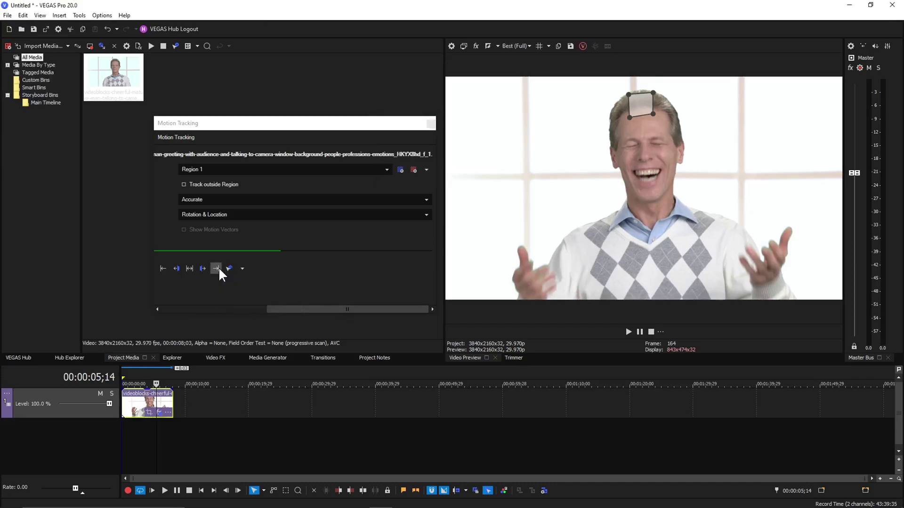
click(219, 268)
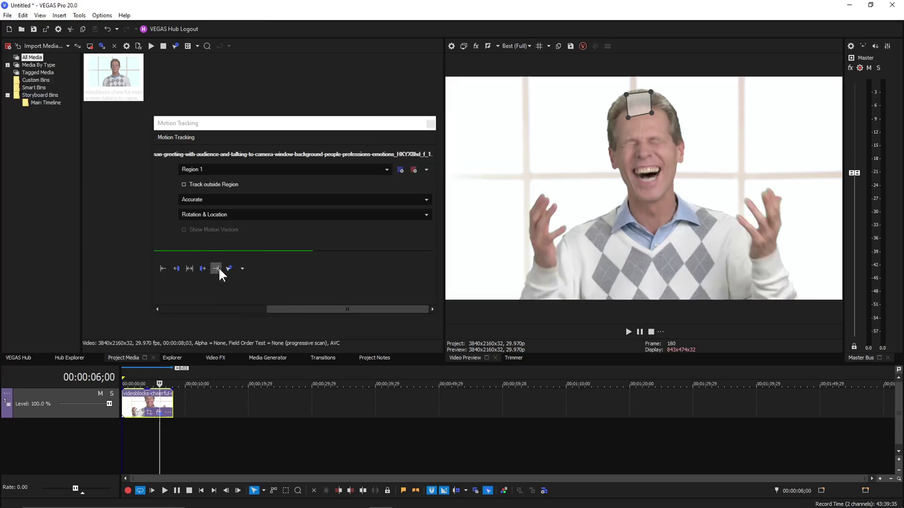
click(219, 267)
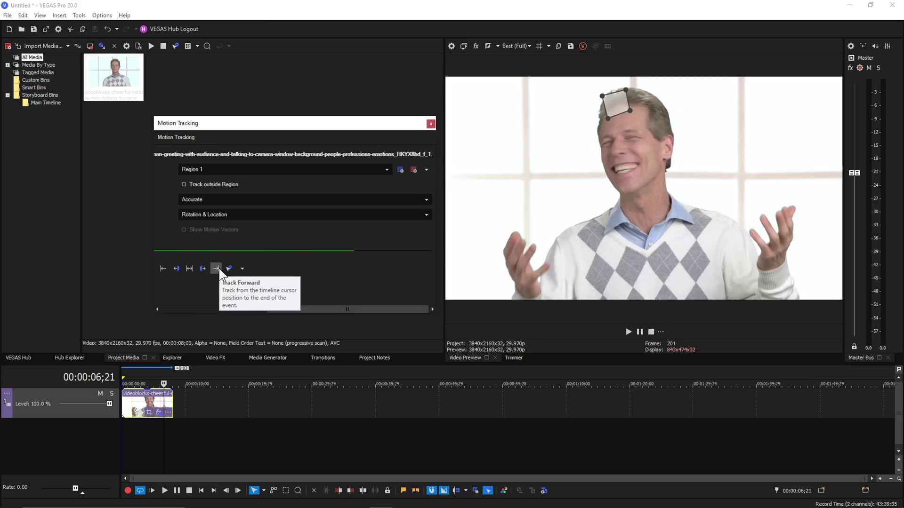
click(218, 268)
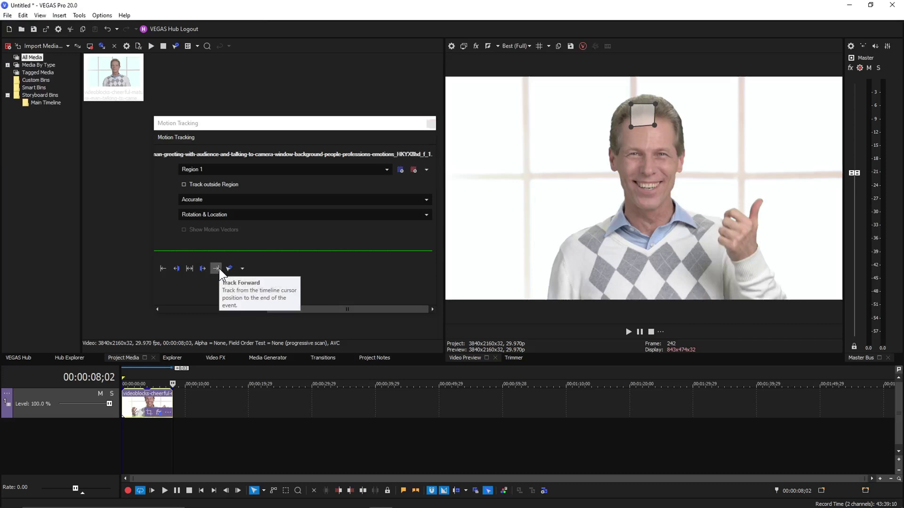
Rewind the timeline cursor to 00:00:00;00
click(135, 372)
click(130, 374)
drag(130, 374, 123, 375)
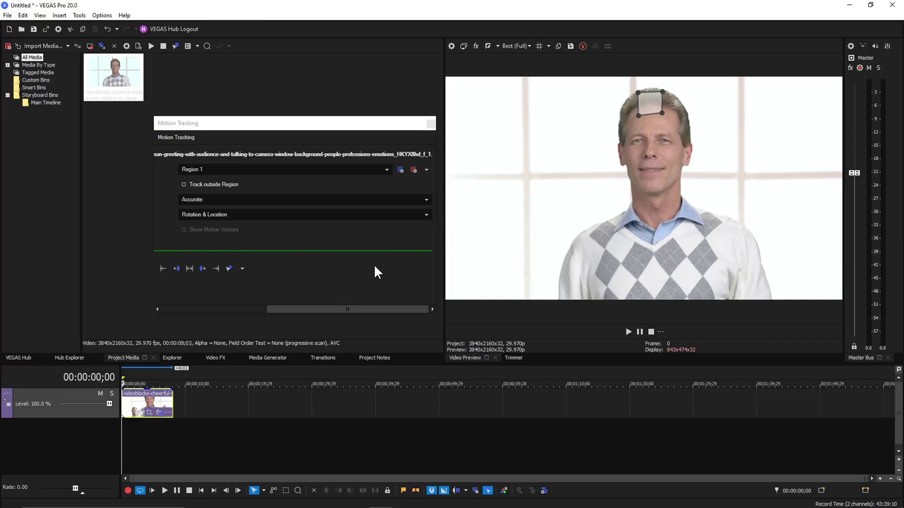
Play the clip forward with Space and in reverse with J to verify head tracking
key(space)
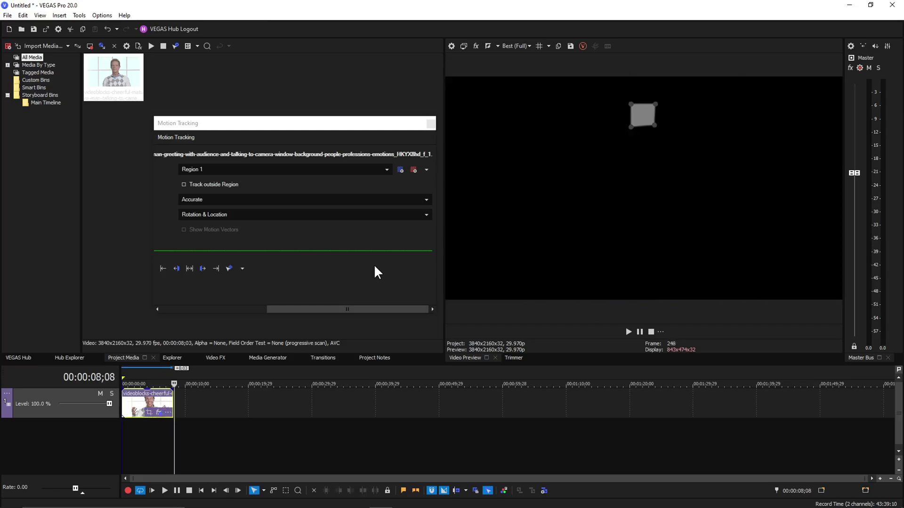
key(j)
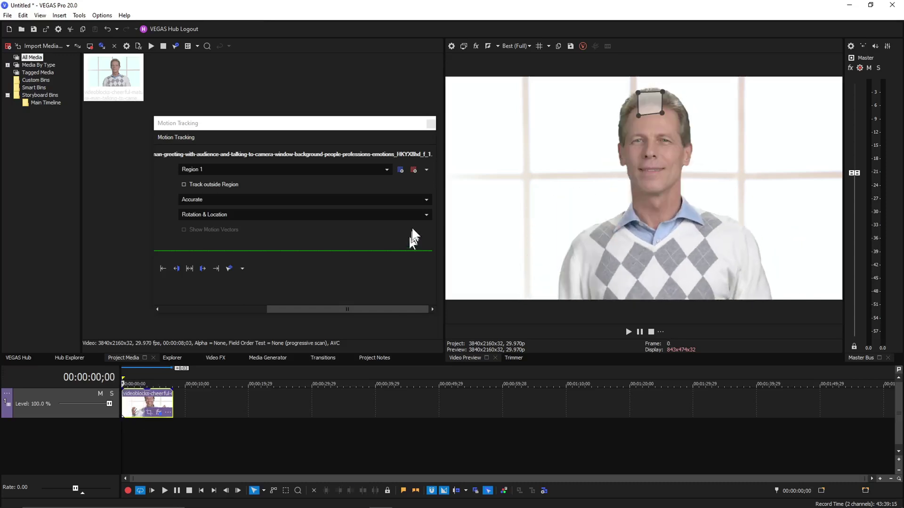
click(8, 15)
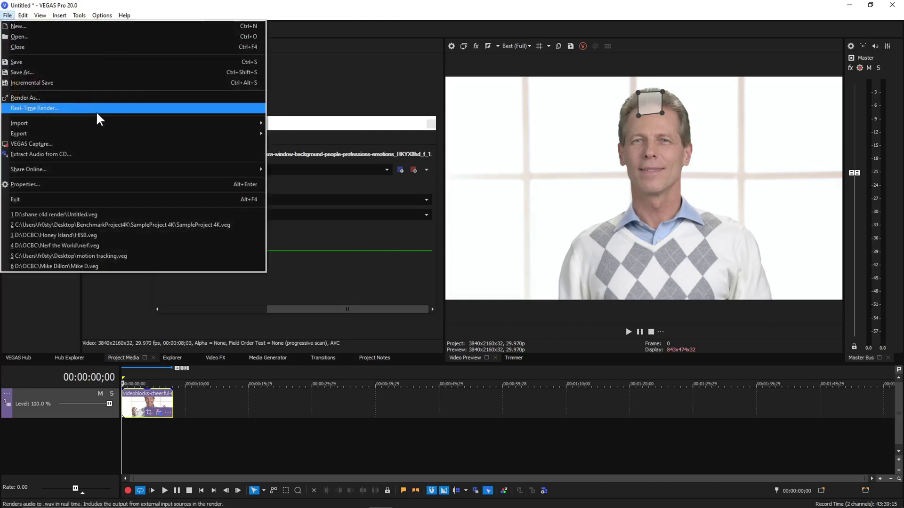
Import 1558916_992f2.gif from Downloads through File > Import > Media
mouse_move(219, 120)
click(278, 120)
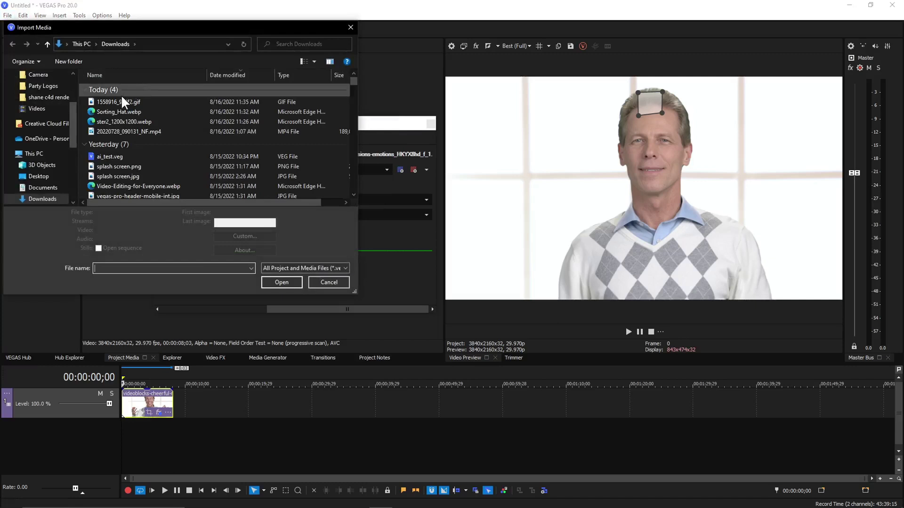
double_click(120, 100)
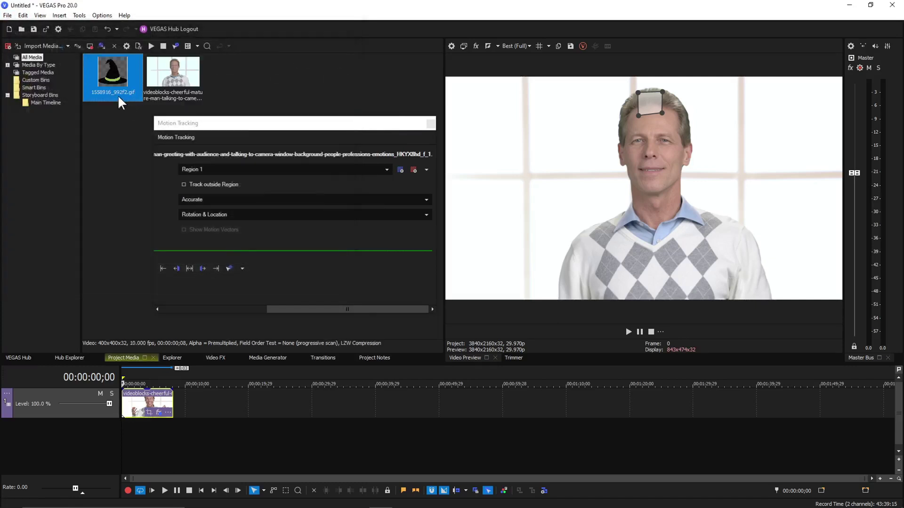
drag(117, 93, 149, 389)
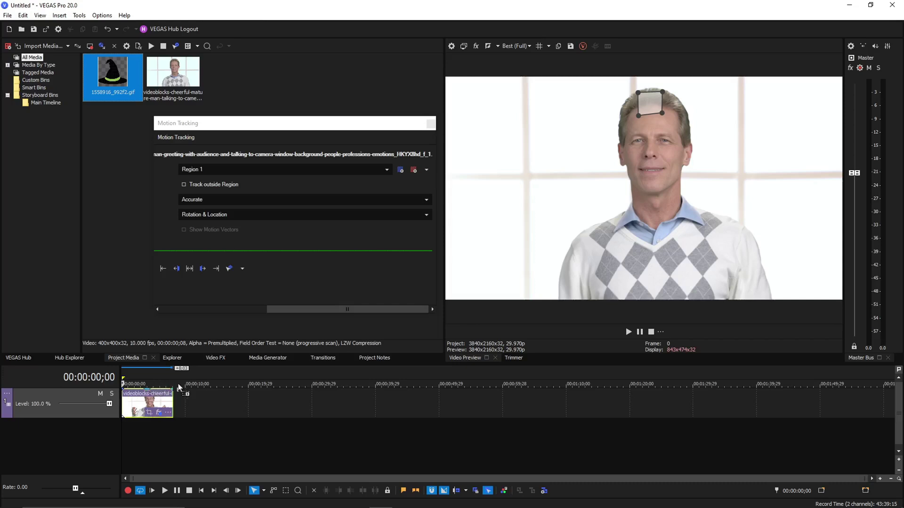
Put the hat GIF on a new top track at the timeline start, trimmed to the video's length
drag(183, 385, 181, 402)
drag(261, 412, 145, 400)
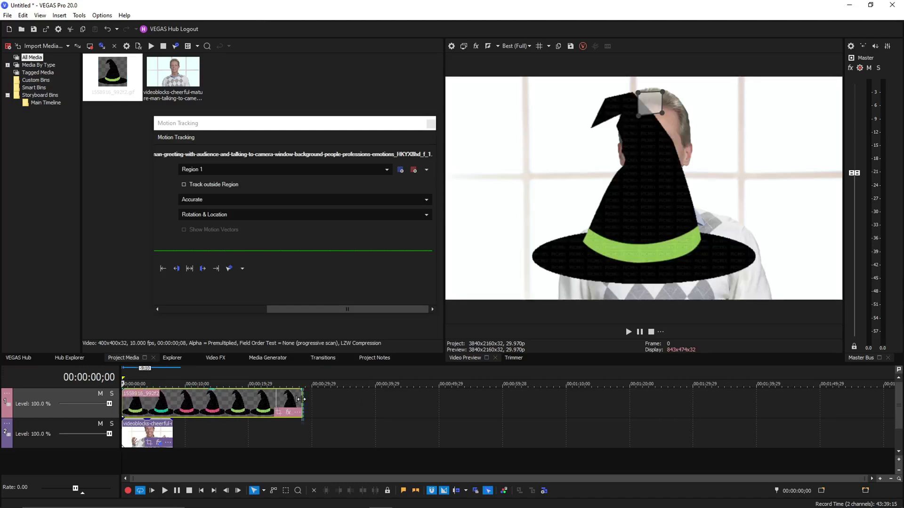
drag(301, 405, 172, 399)
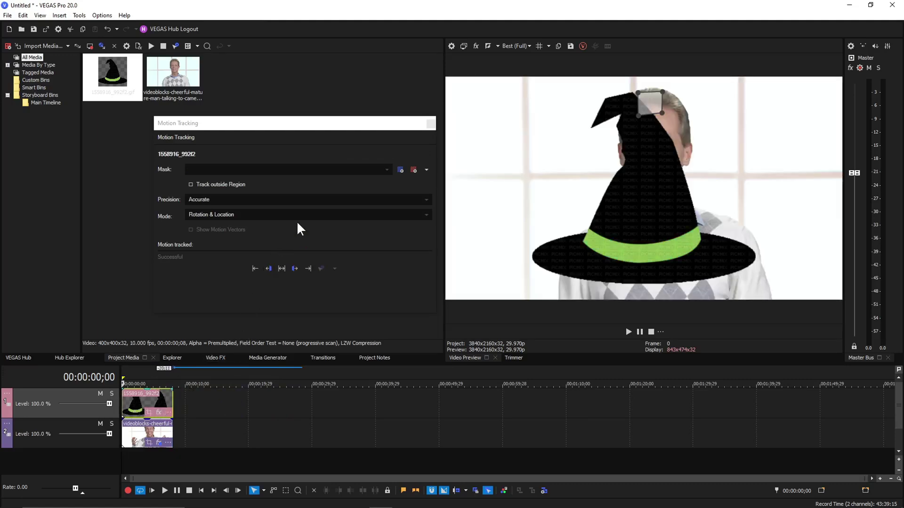
click(139, 436)
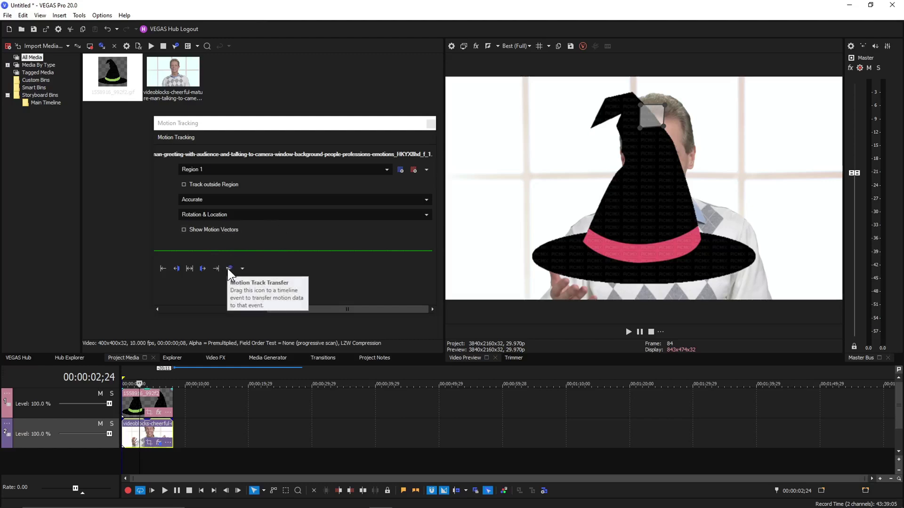
Transfer Region 1's tracking onto the hat clip as Picture-in-Picture FX
drag(227, 269, 138, 402)
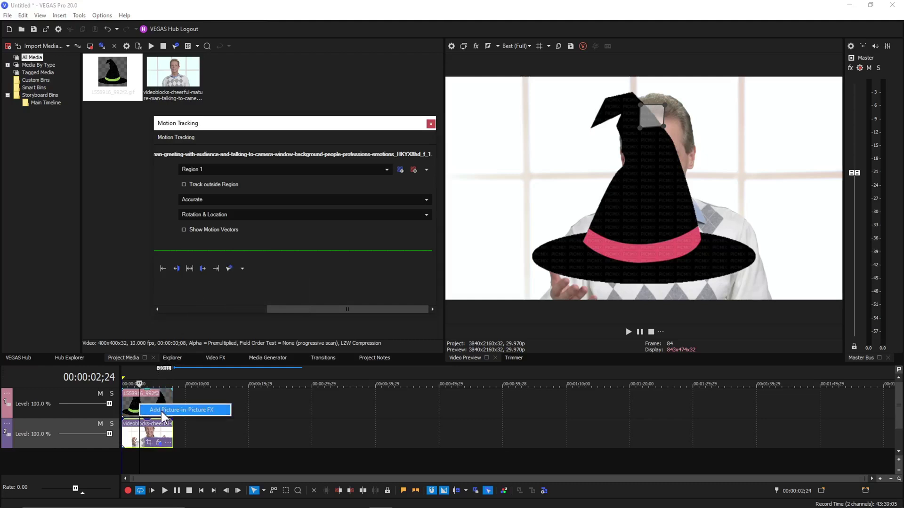
click(174, 411)
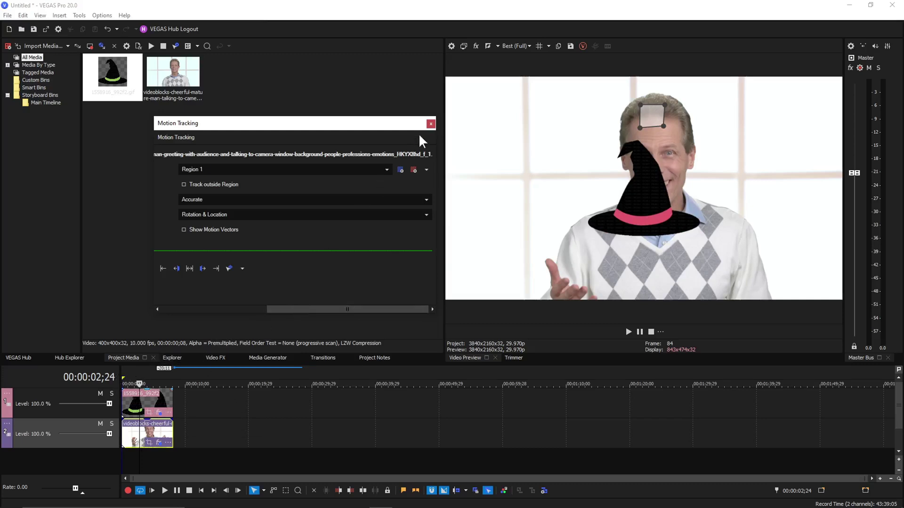
Close Motion Tracking and drag the hat's Picture-in-Picture box above the man's head
click(430, 124)
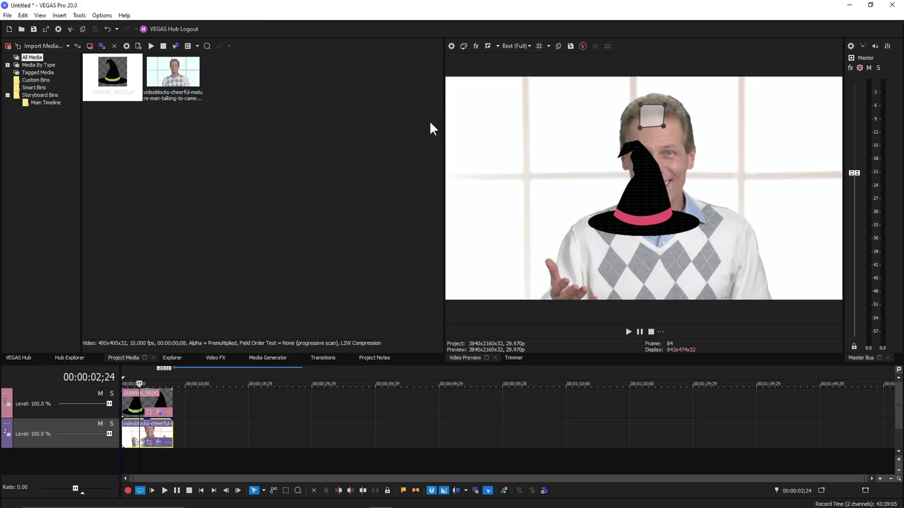
click(158, 413)
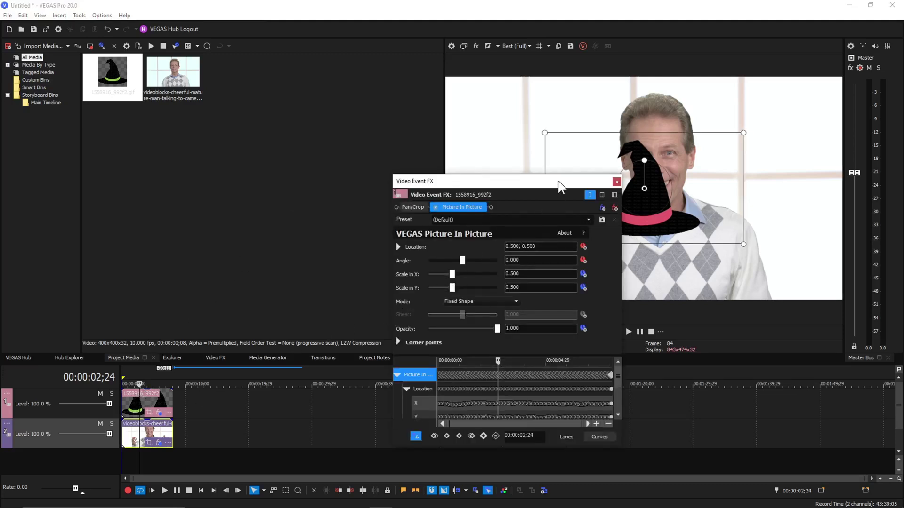
drag(559, 182, 314, 149)
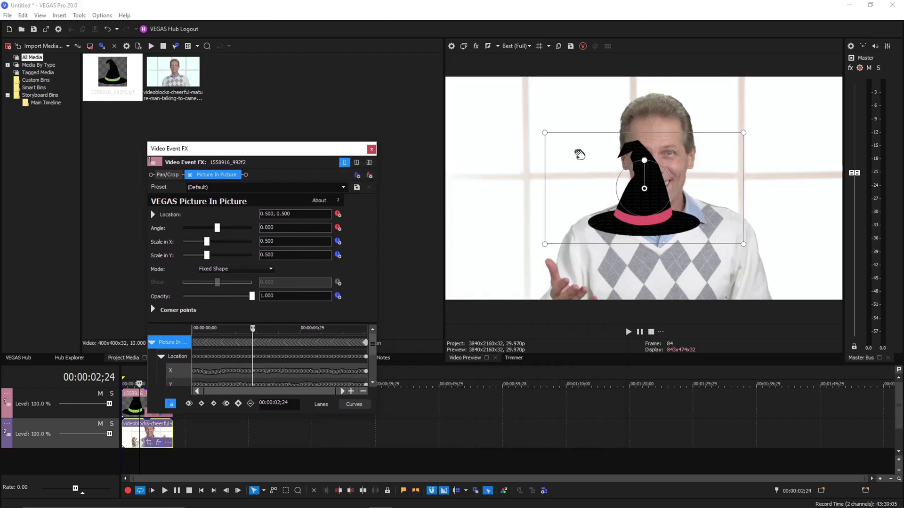
drag(579, 154, 590, 61)
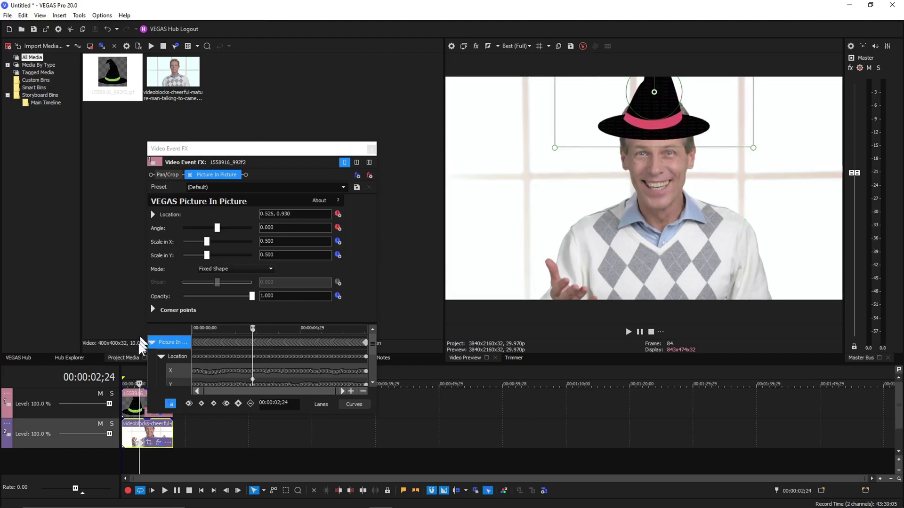
Check a later frame, then raise the hat onto the top of his head at the first frame
click(127, 375)
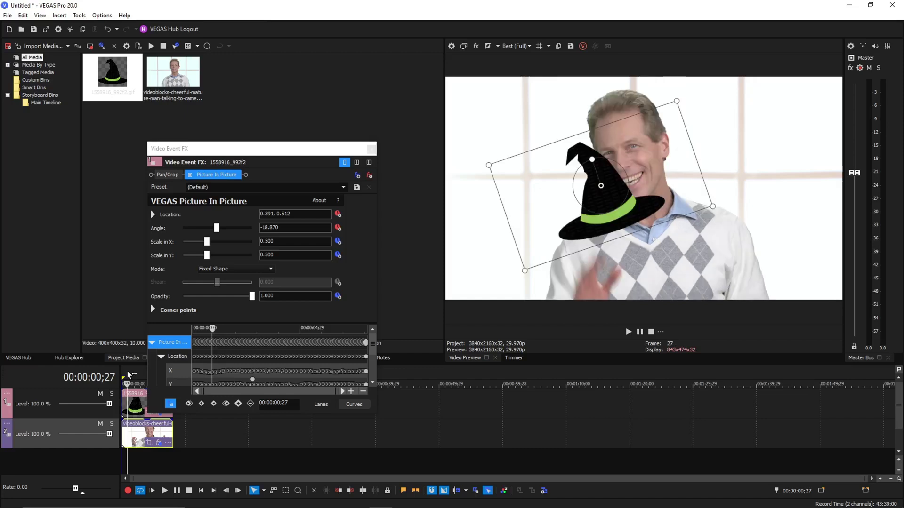
drag(127, 374, 110, 377)
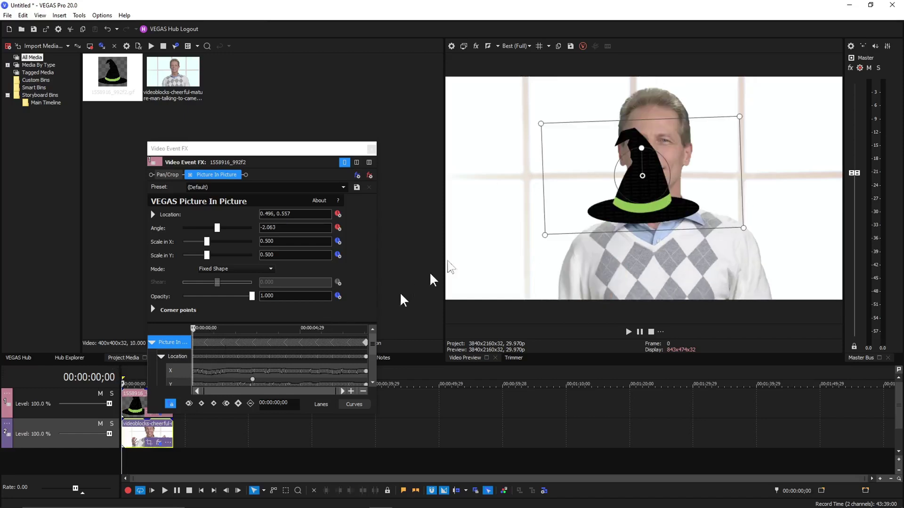
drag(589, 197, 596, 101)
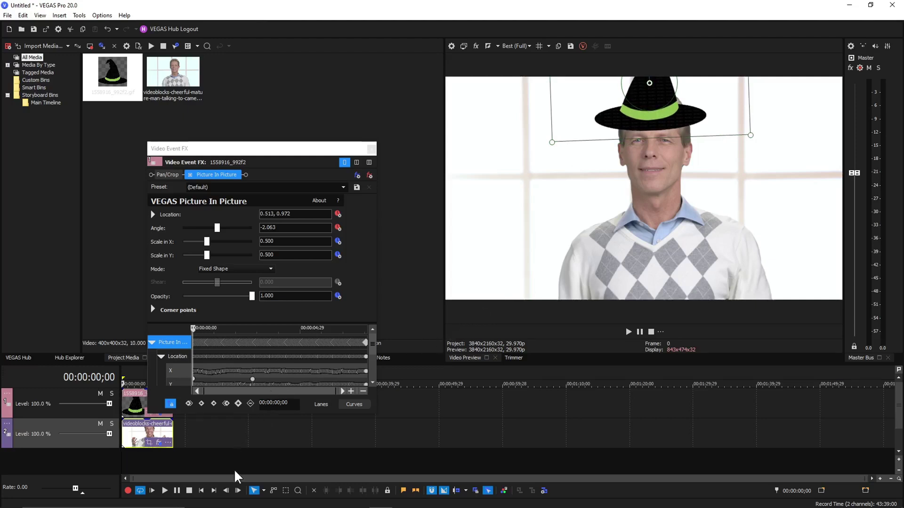
Preview the hat's motion, undo the upward move, and close the FX window
click(132, 445)
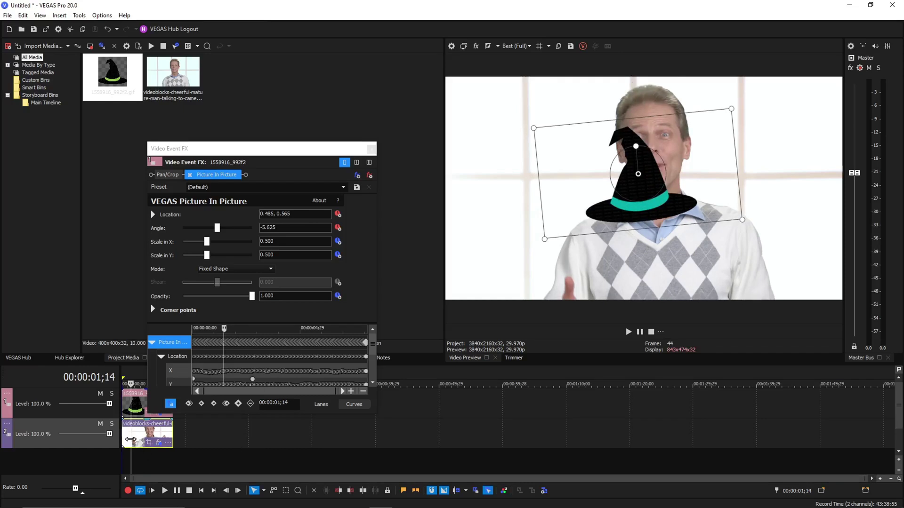
key(j)
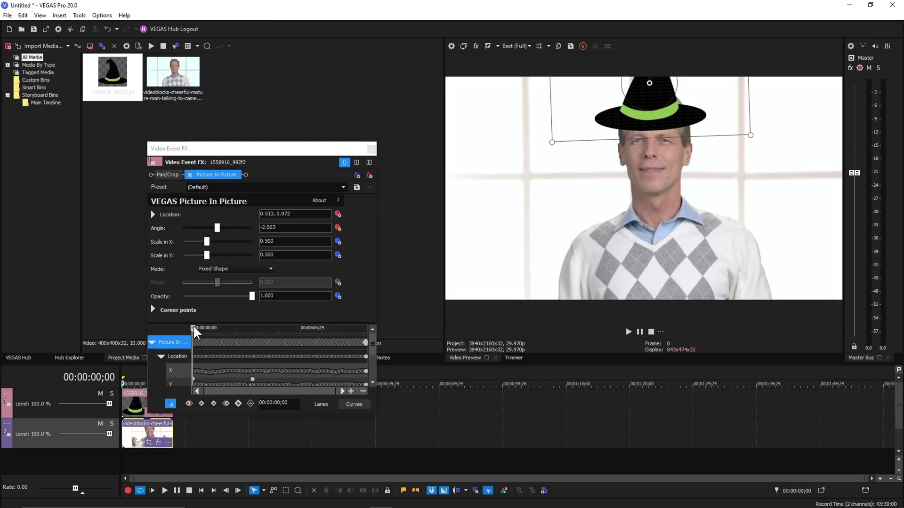
mouse_move(193, 324)
mouse_down()
mouse_move(202, 326)
mouse_move(190, 327)
mouse_up()
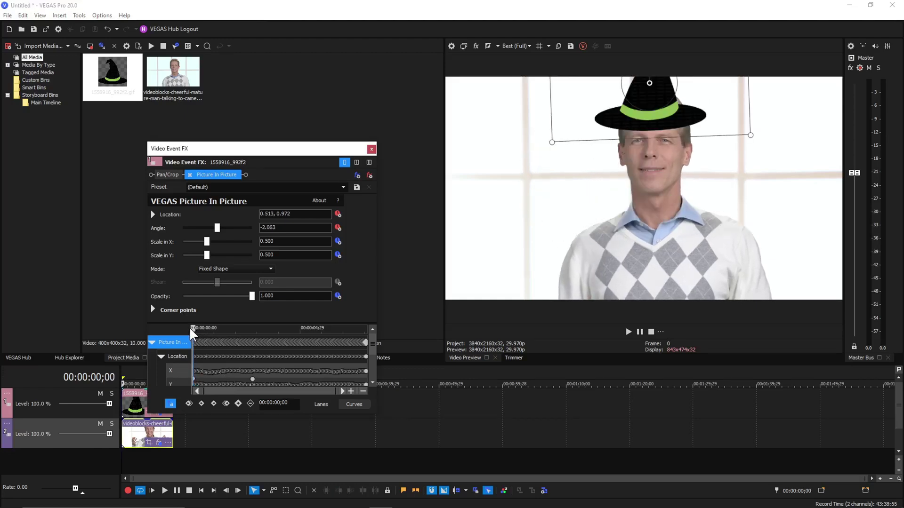
key(ctrl+z)
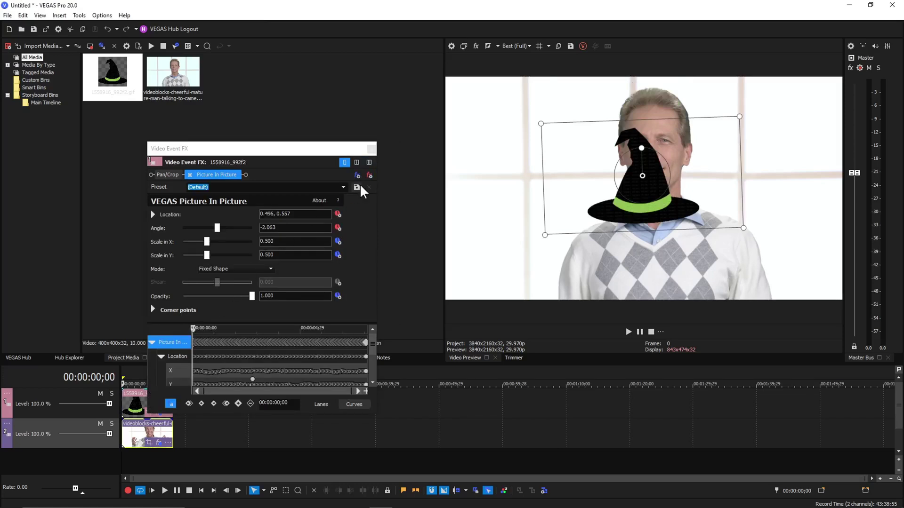
click(371, 150)
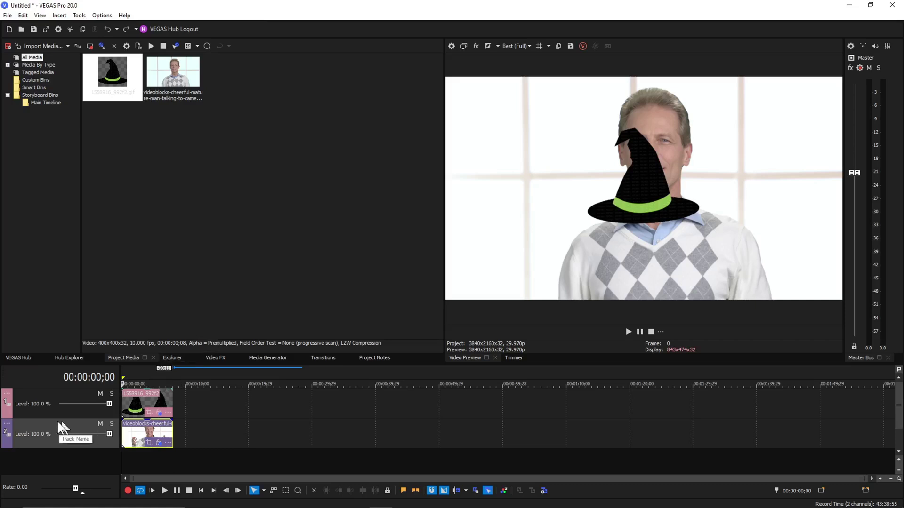
Offset the hat track's Track Motion to X 78.55, Y 903.27, then play it back
right_click(5, 396)
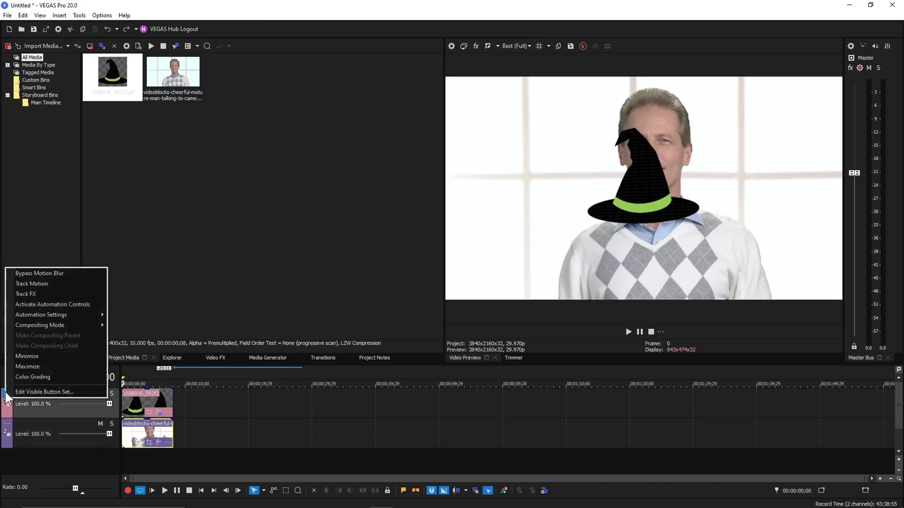
click(51, 285)
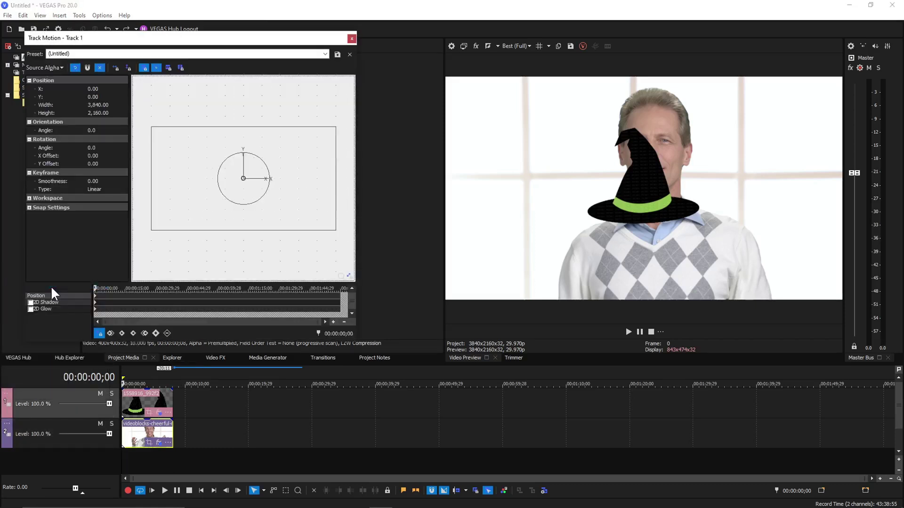
drag(190, 213, 194, 170)
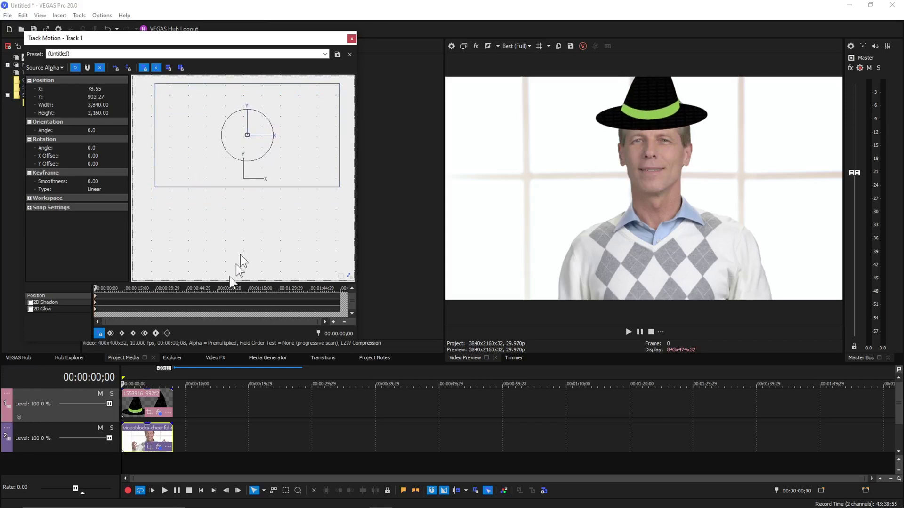
click(128, 405)
key(space)
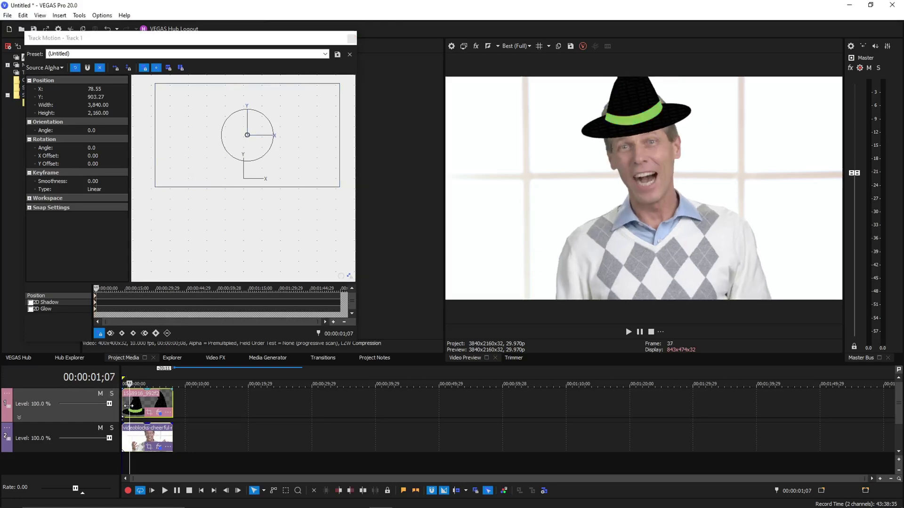